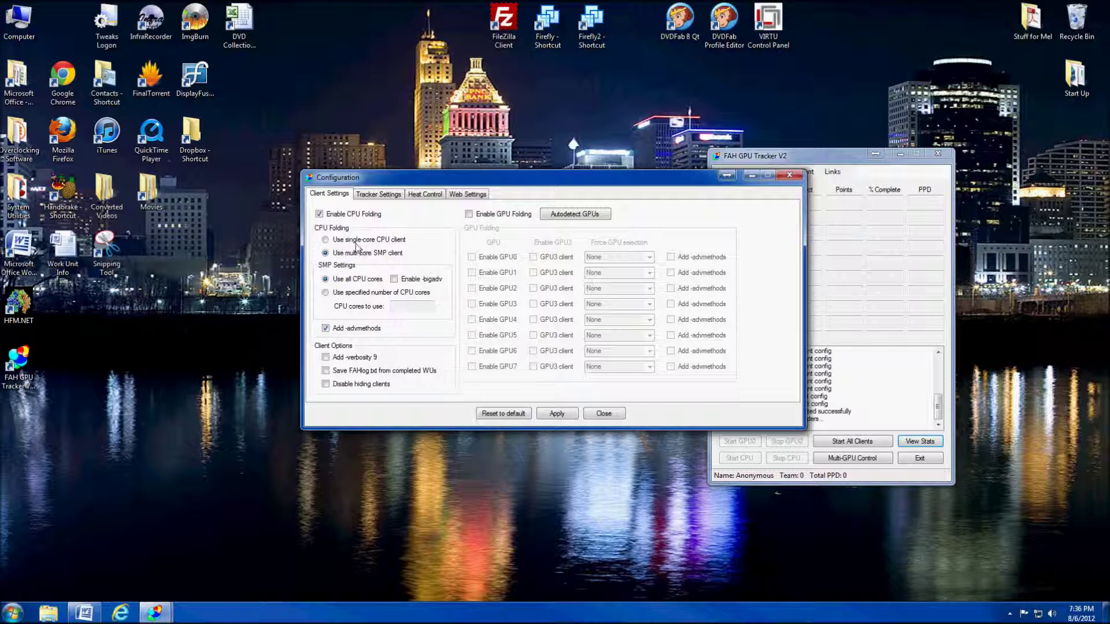
# Enable GPU folding and inspect GPU0's Force GPU selection list, leaving it at None
pyautogui.click(489, 215)
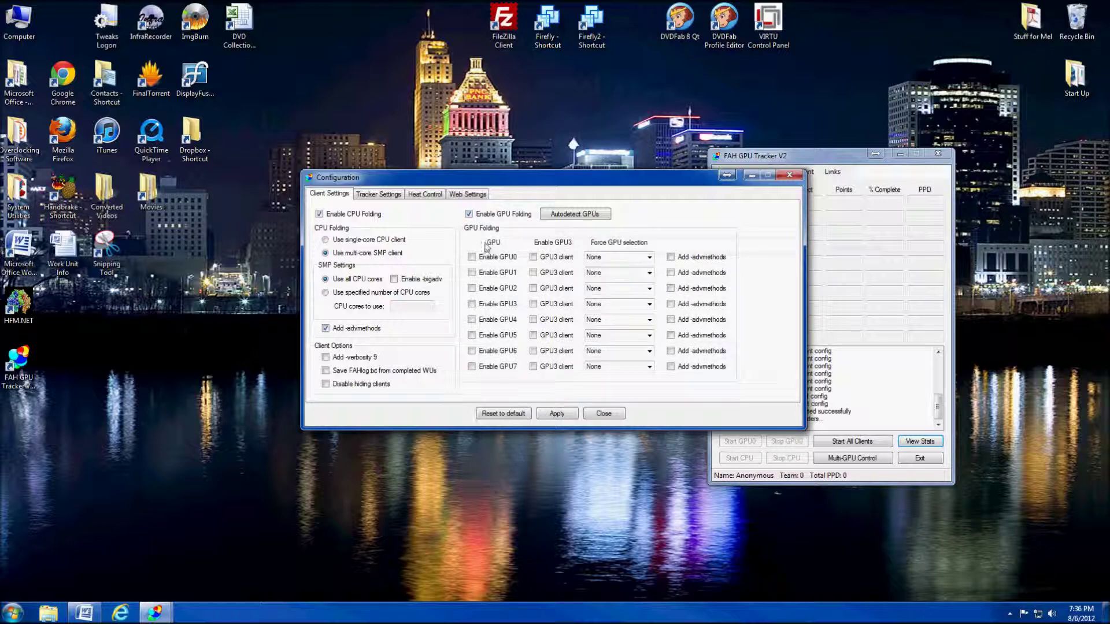
pyautogui.click(636, 256)
pyautogui.click(651, 258)
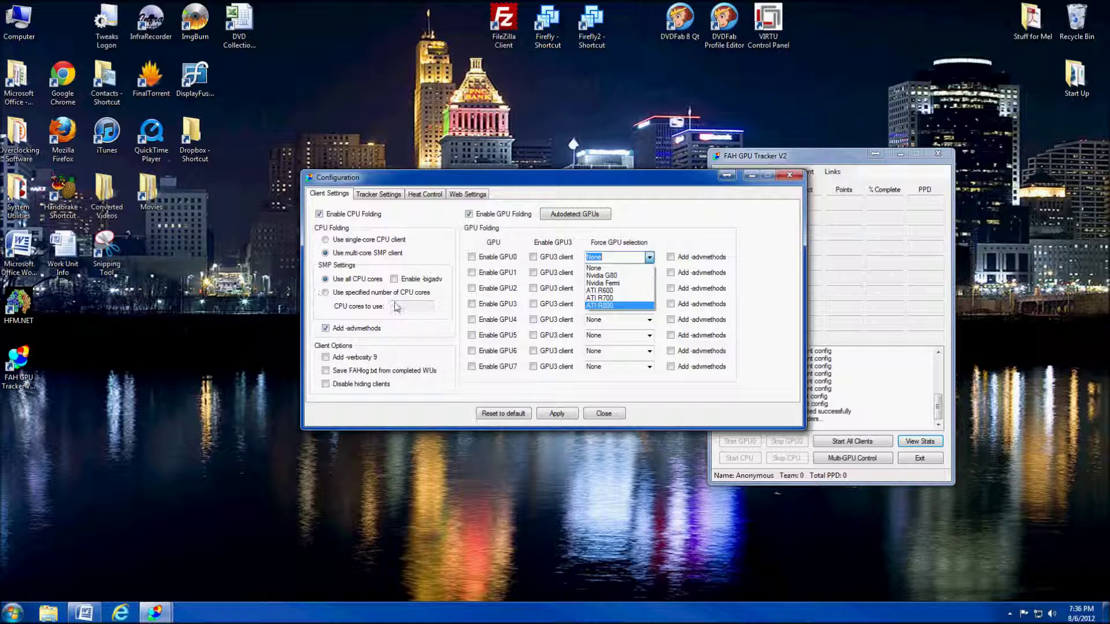
pyautogui.click(660, 220)
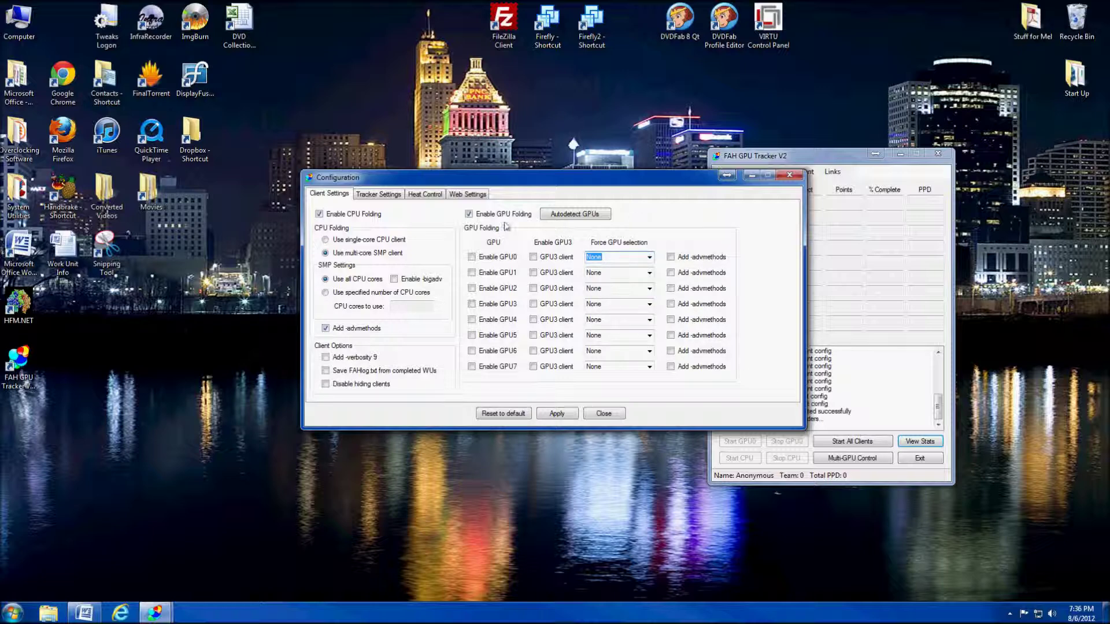
# Autodetect the GTX 570 and GTX 460 as Nvidia Fermi and add -advmethods to GPU0 and GPU1
pyautogui.click(571, 218)
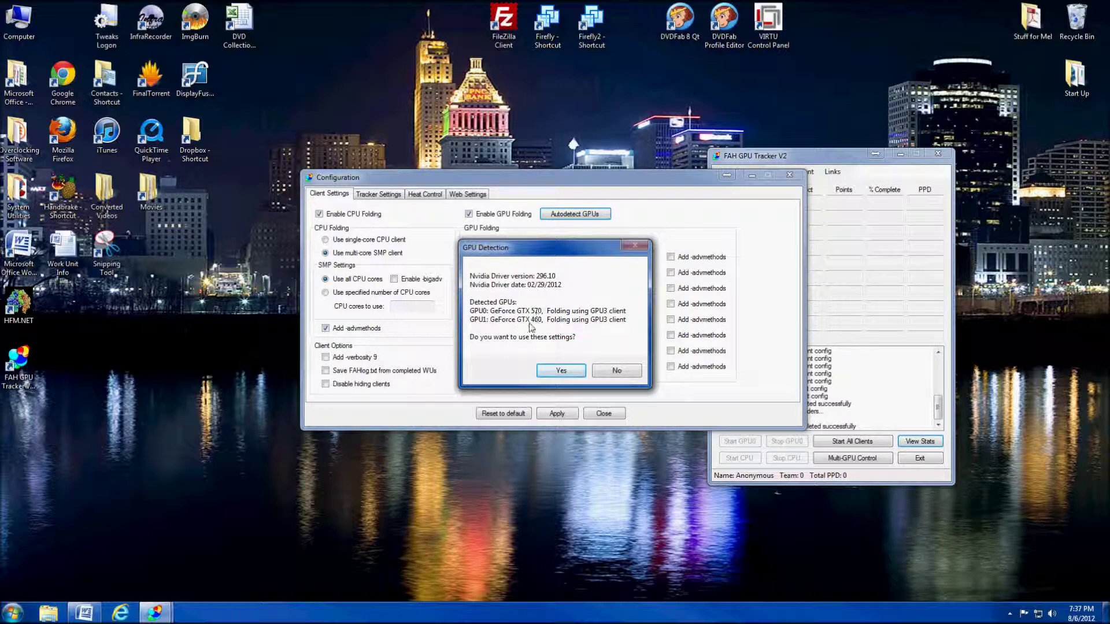
pyautogui.click(561, 371)
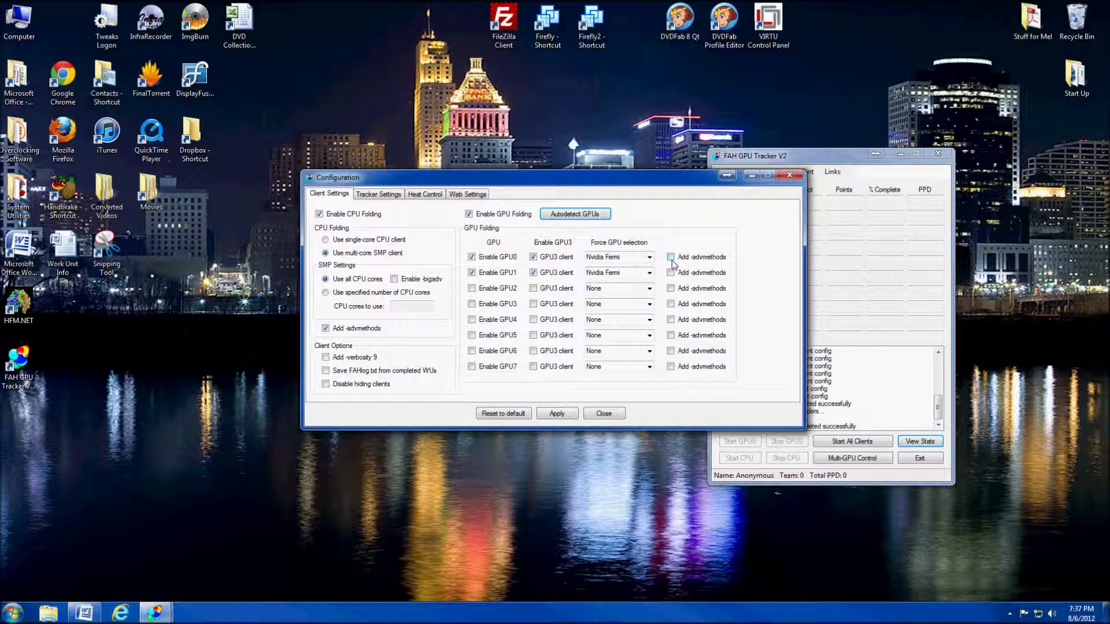
pyautogui.click(671, 256)
pyautogui.click(671, 273)
# Redetect the GPUs, then clear GPU1's Enable, GPU3 client and -advmethods, forcing its type to None
pyautogui.click(575, 214)
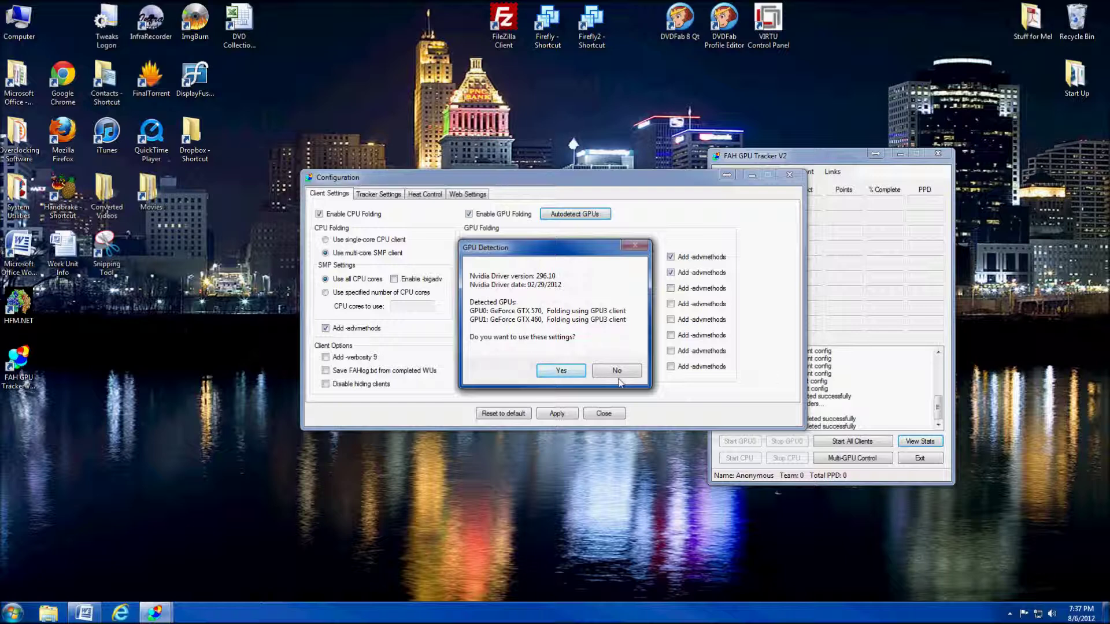
pyautogui.click(561, 371)
pyautogui.click(473, 273)
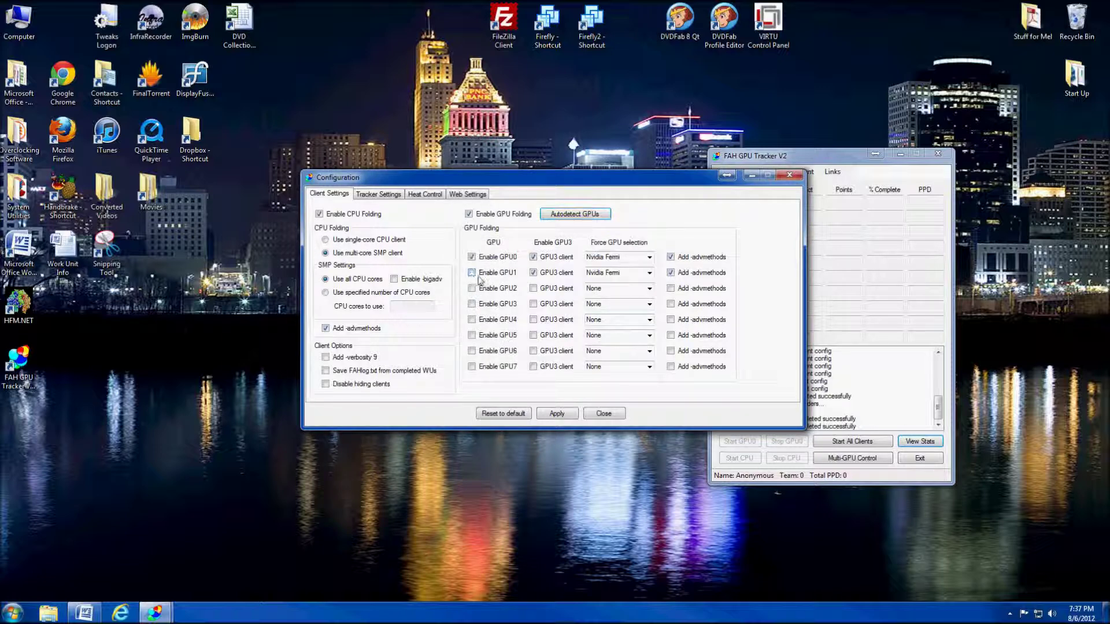
pyautogui.click(533, 273)
pyautogui.click(650, 273)
pyautogui.click(645, 287)
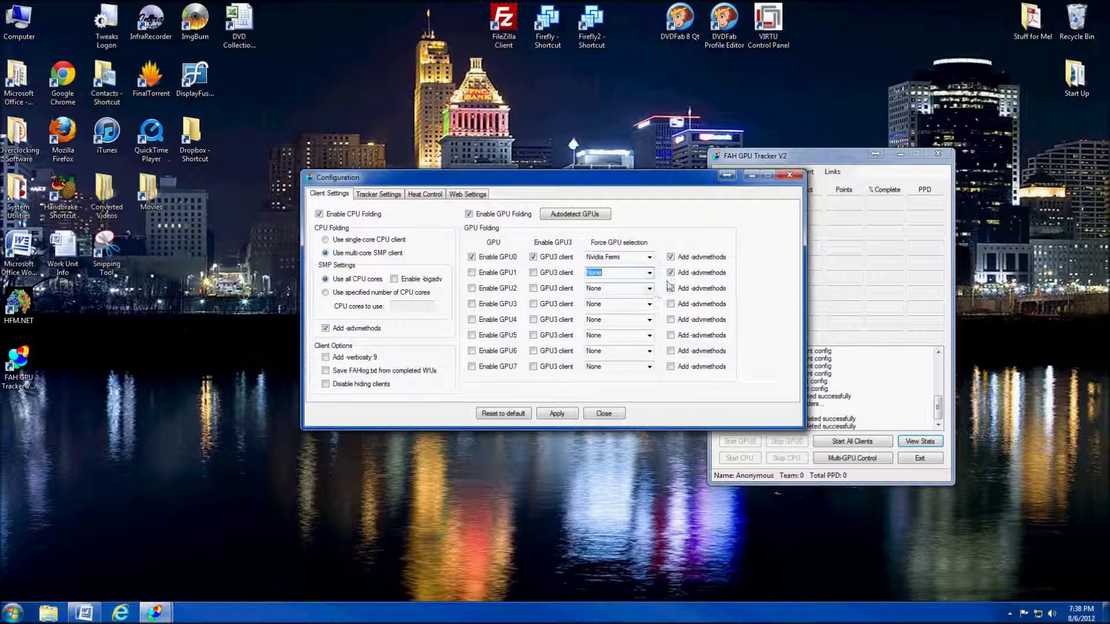
pyautogui.click(670, 273)
# Switch to Tracker Settings and move the Configuration dialog down-left to reveal the tracker
pyautogui.click(371, 195)
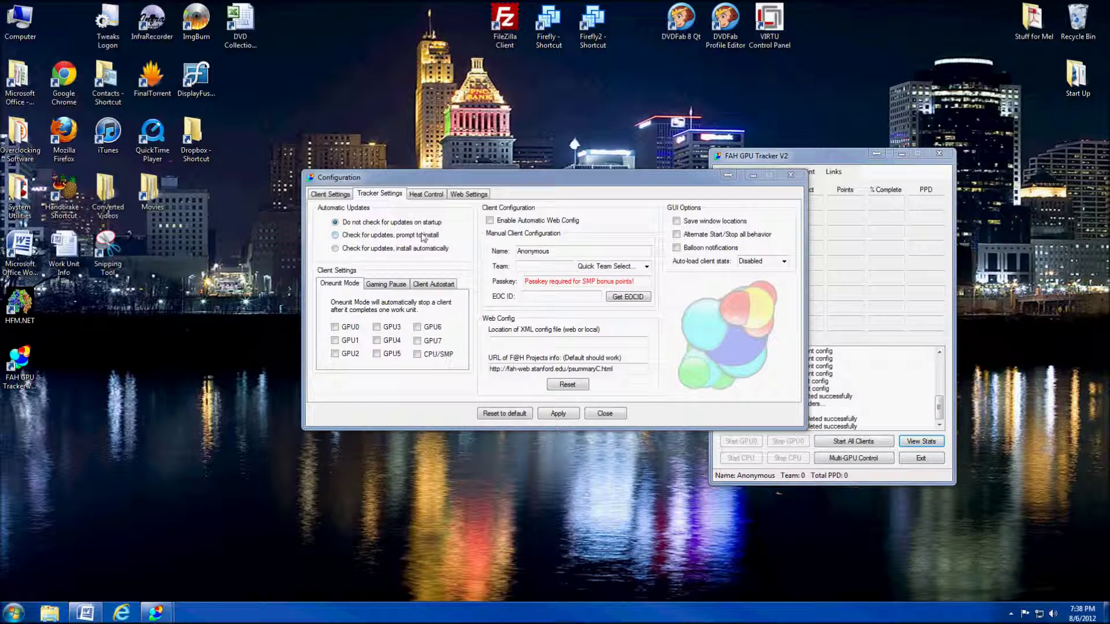
pyautogui.moveTo(450, 183); pyautogui.dragTo(351, 162)
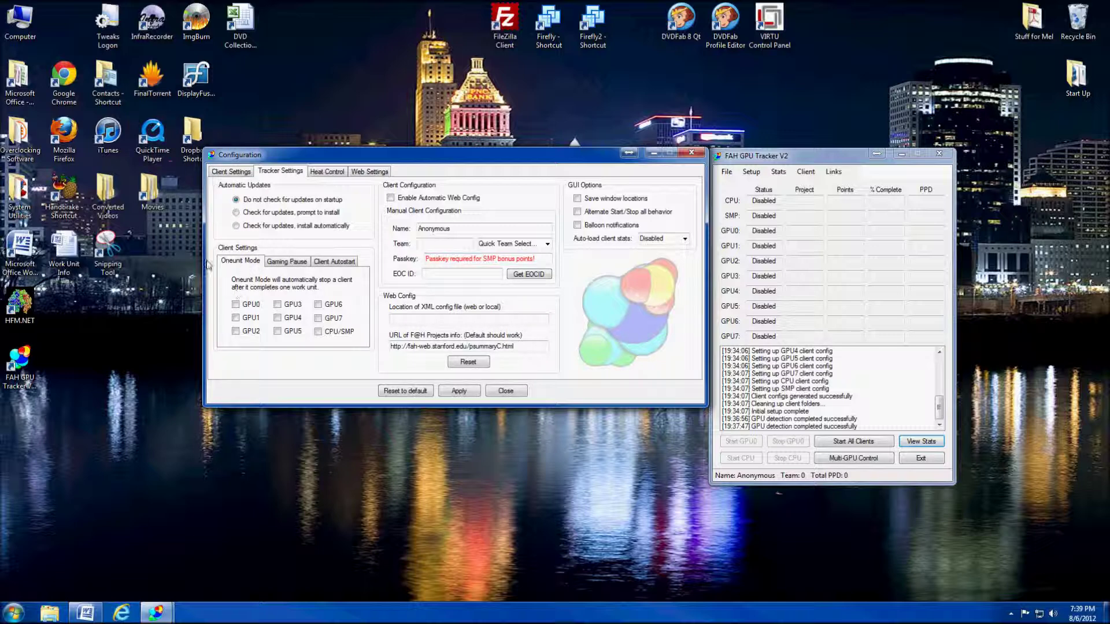
# Turn on Oneunit Mode for GPU0 and CPU/SMP, then bring up the Gaming Pause options
pyautogui.click(236, 305)
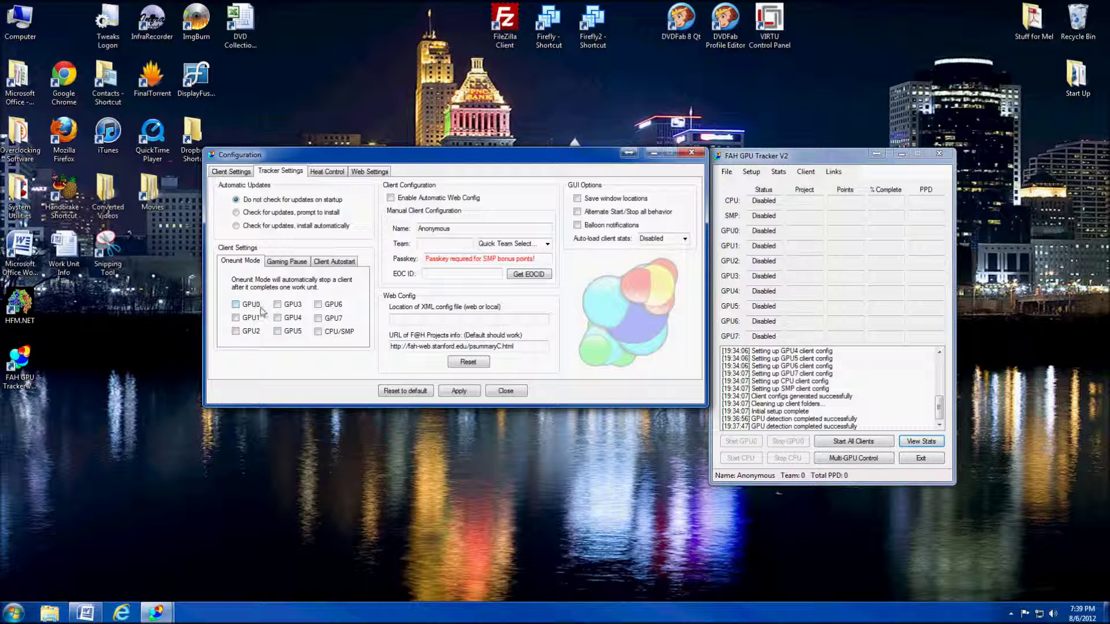
pyautogui.click(339, 335)
pyautogui.click(294, 261)
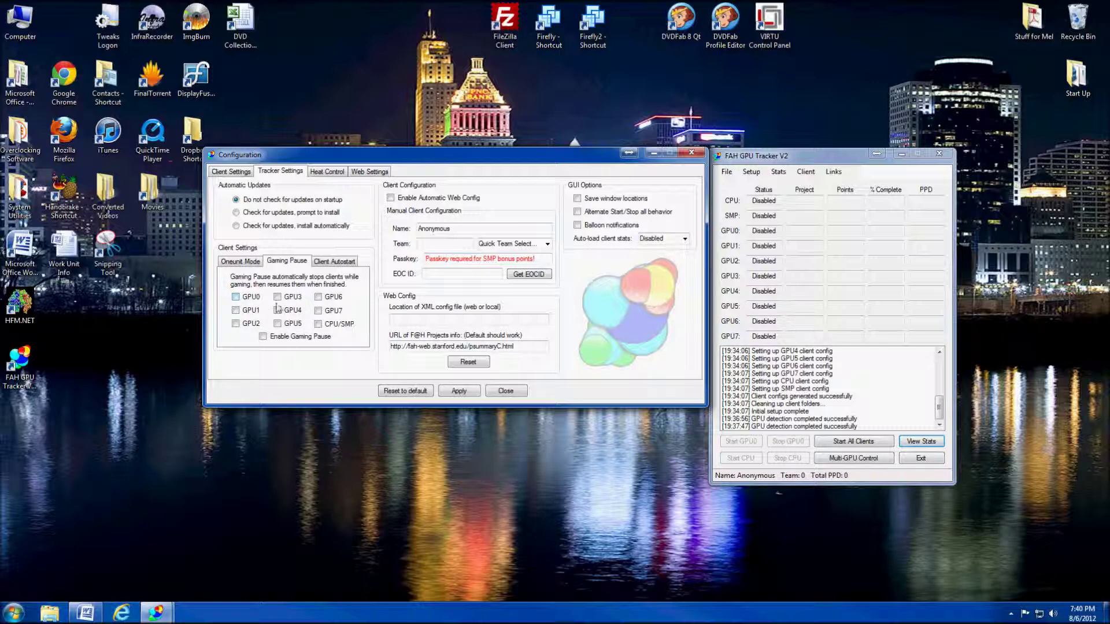
# Set GPU0 and CPU/SMP to autostart, leaving Start minimized to tray unchecked
pyautogui.click(342, 263)
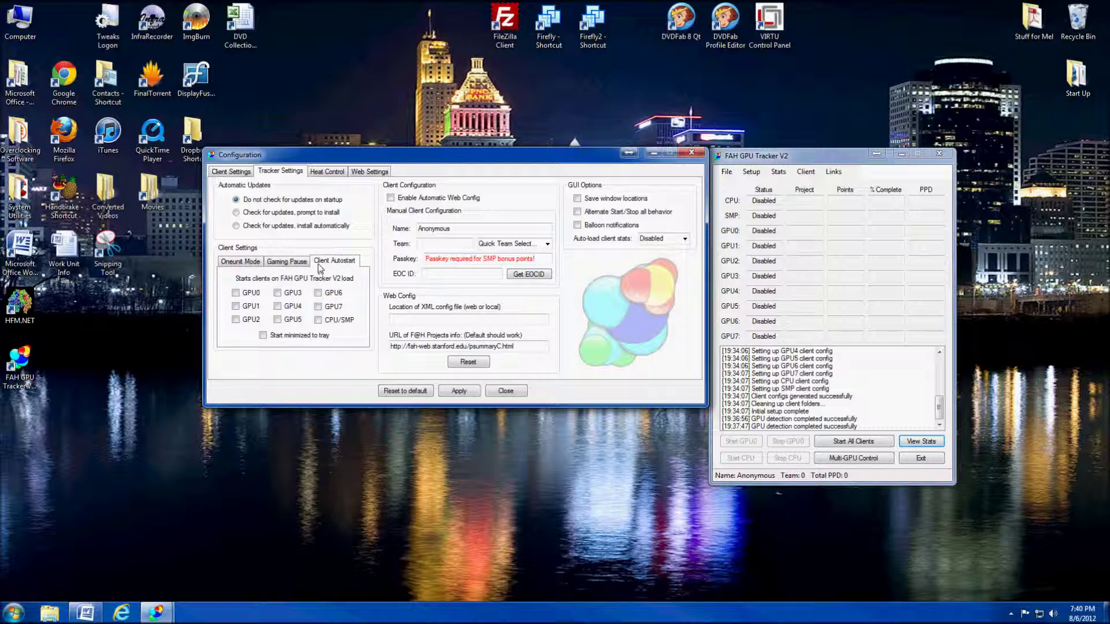
pyautogui.click(235, 293)
pyautogui.click(236, 293)
pyautogui.click(256, 293)
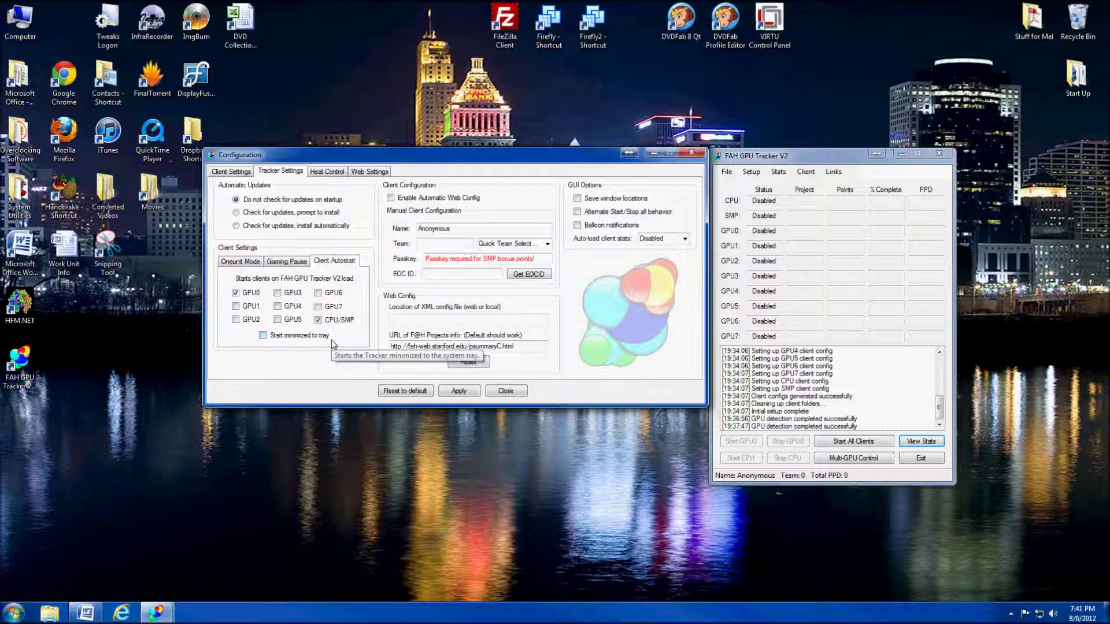
pyautogui.click(271, 338)
pyautogui.click(264, 337)
pyautogui.click(1011, 614)
pyautogui.click(821, 558)
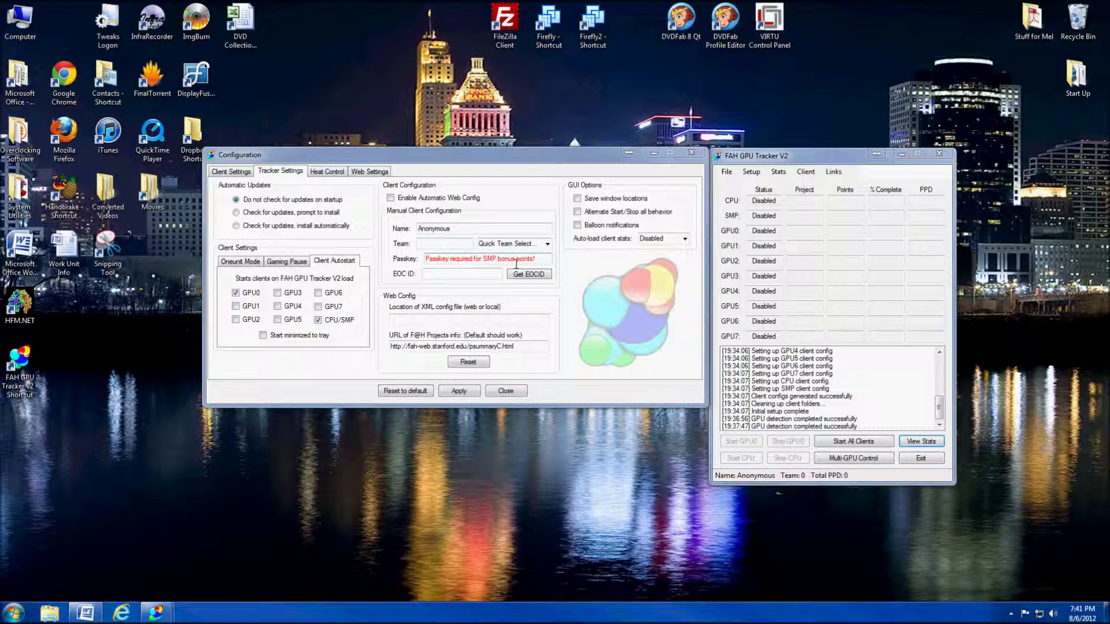
# Enter the folding user name, pick team Overclock.net (37726), and paste in the passkey
pyautogui.click(439, 326)
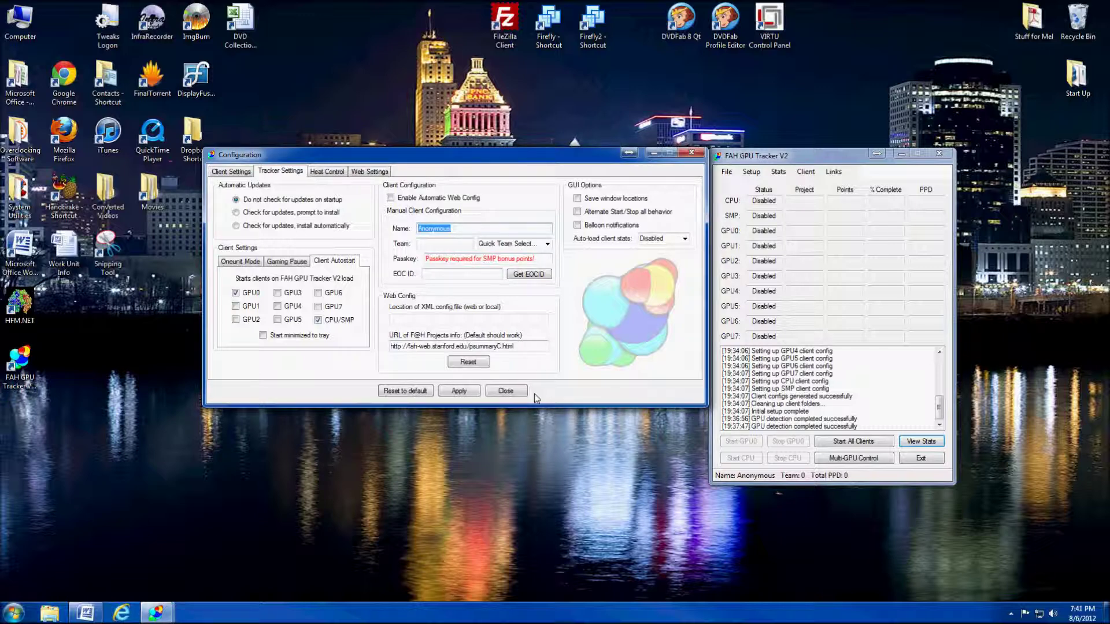
pyautogui.write('Wpn')
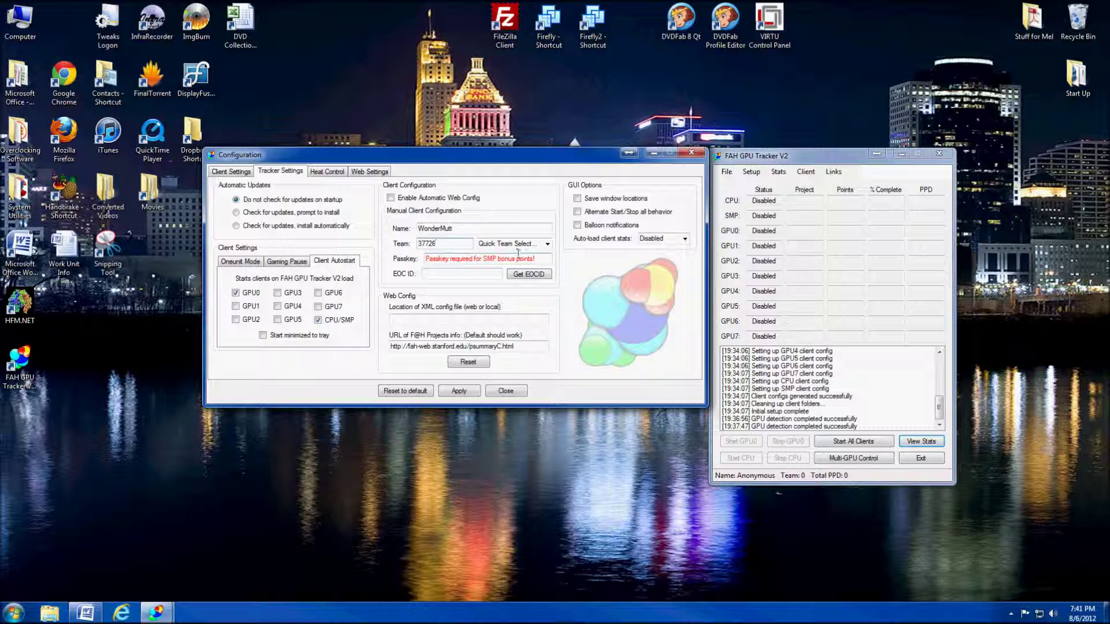
pyautogui.click(546, 244)
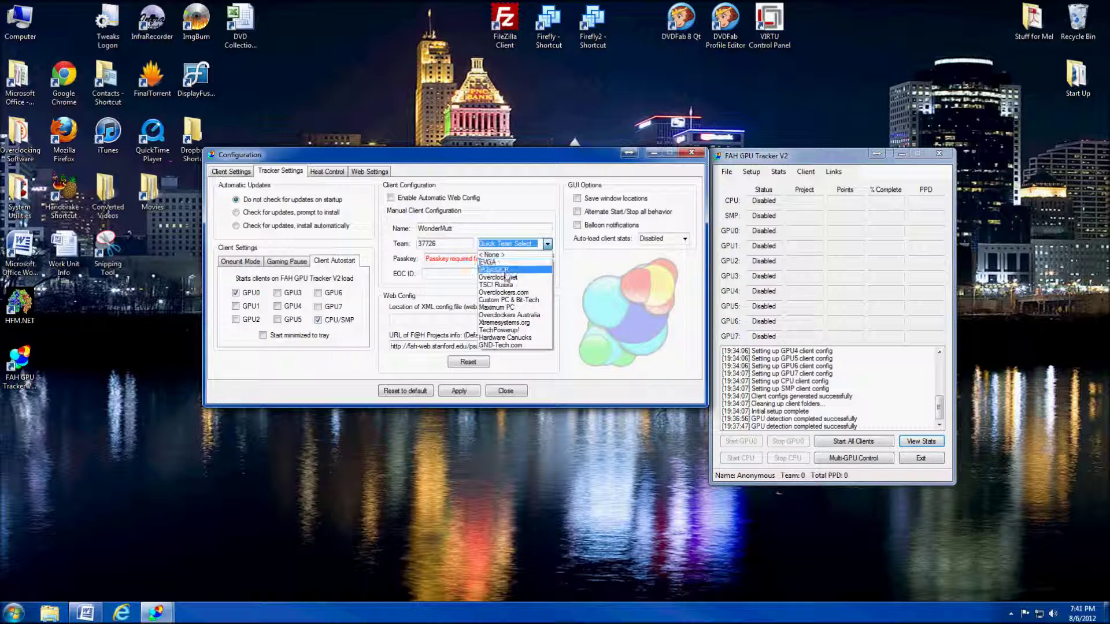
pyautogui.click(500, 278)
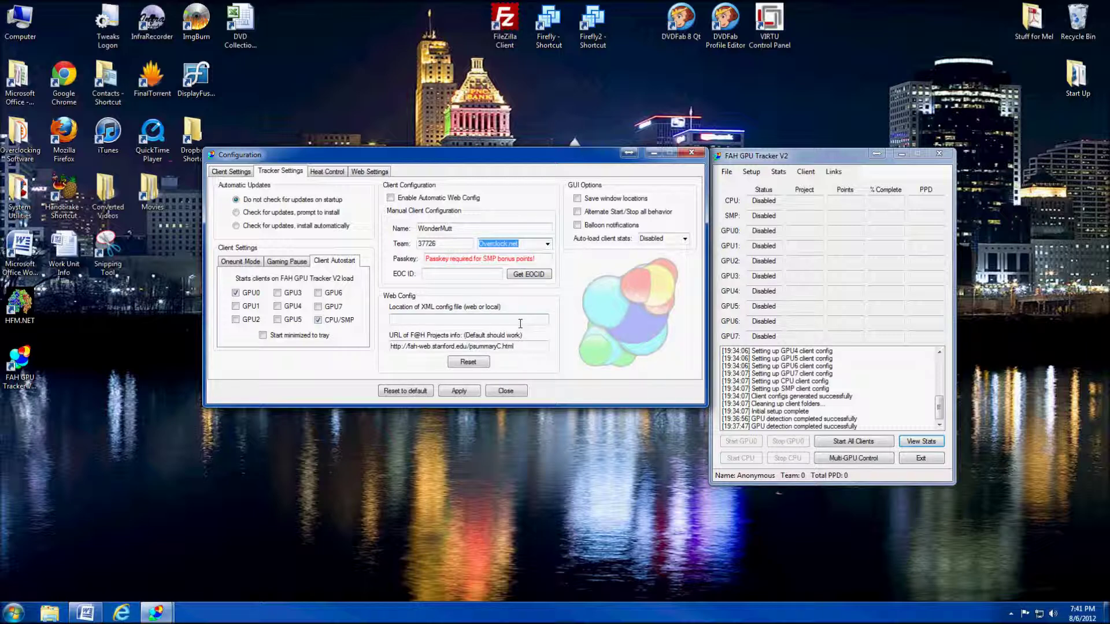
pyautogui.click(547, 262)
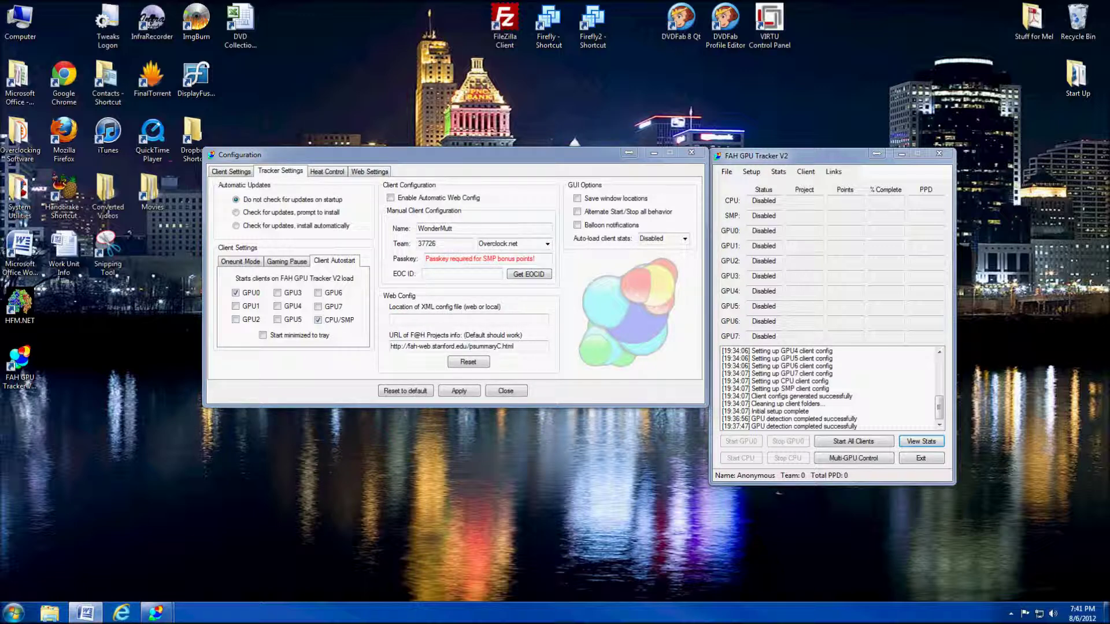
pyautogui.click(462, 260)
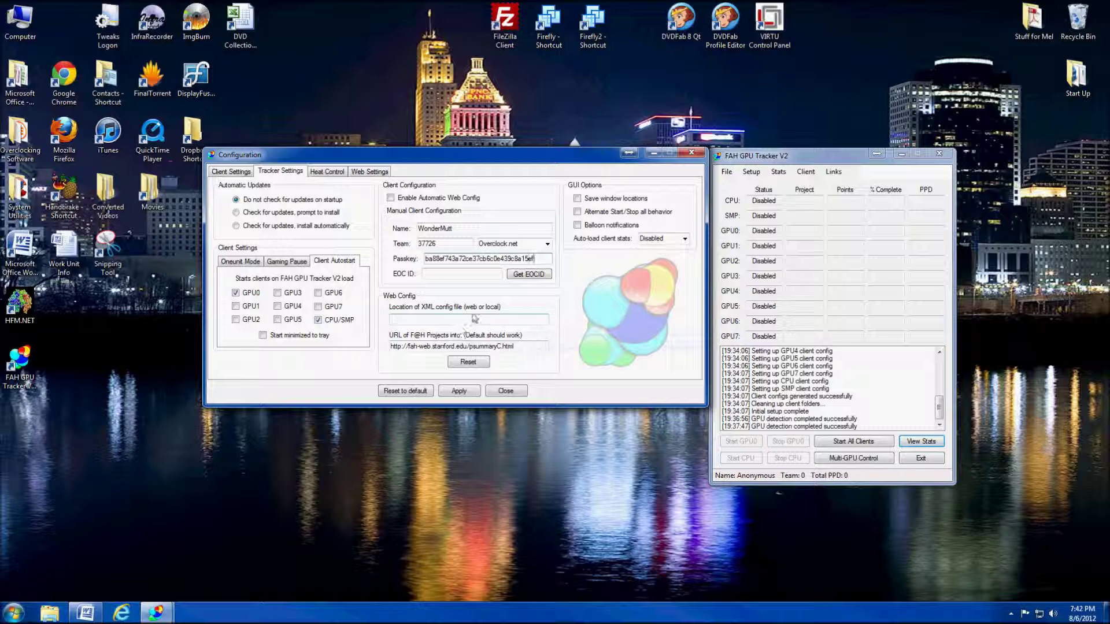
# Keep Automatic Web Config off and retrieve the EOC ID for the entered user name
pyautogui.click(400, 198)
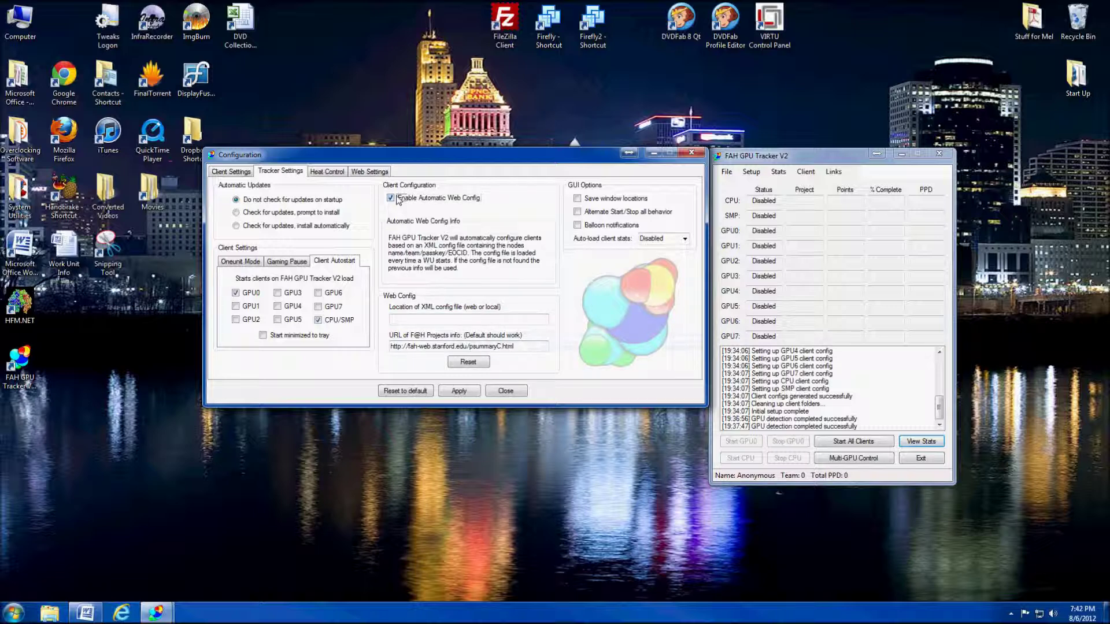
pyautogui.click(531, 322)
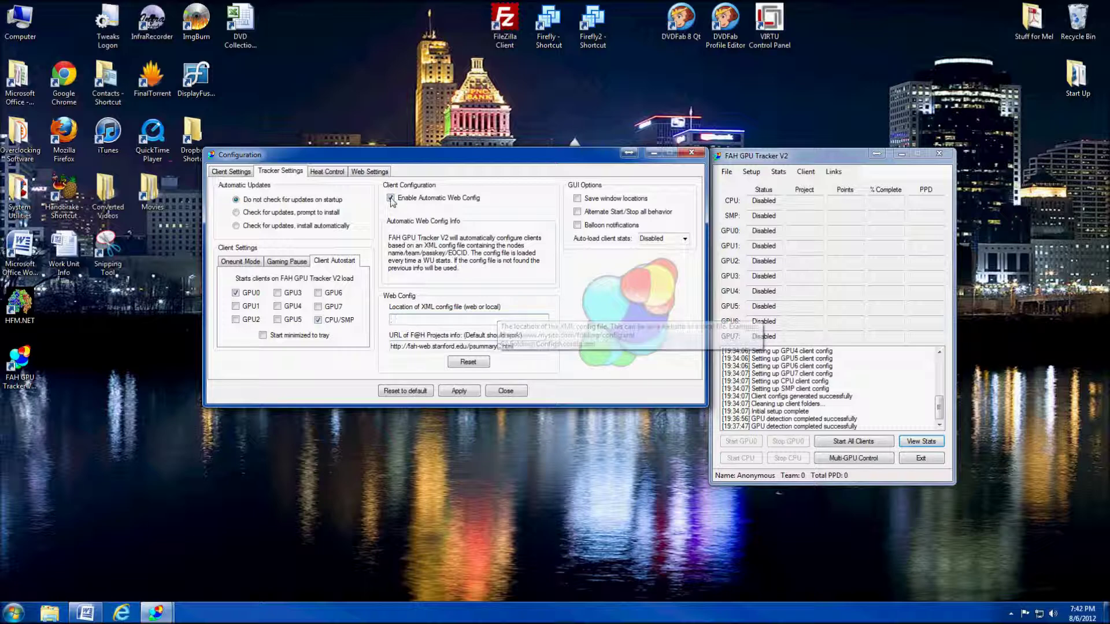
pyautogui.click(390, 198)
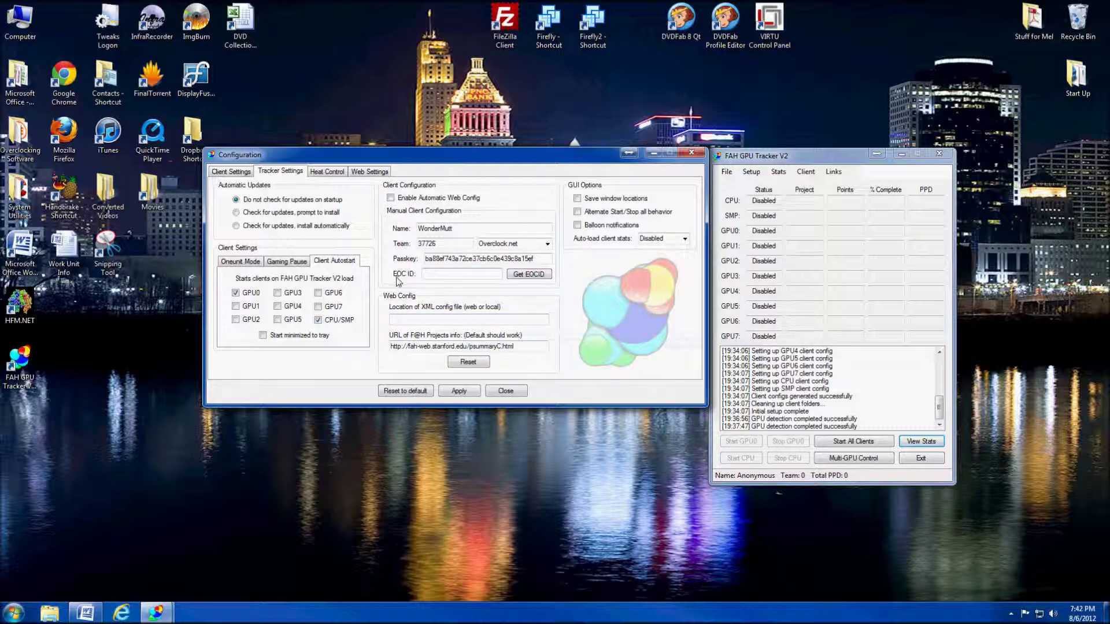
pyautogui.click(529, 274)
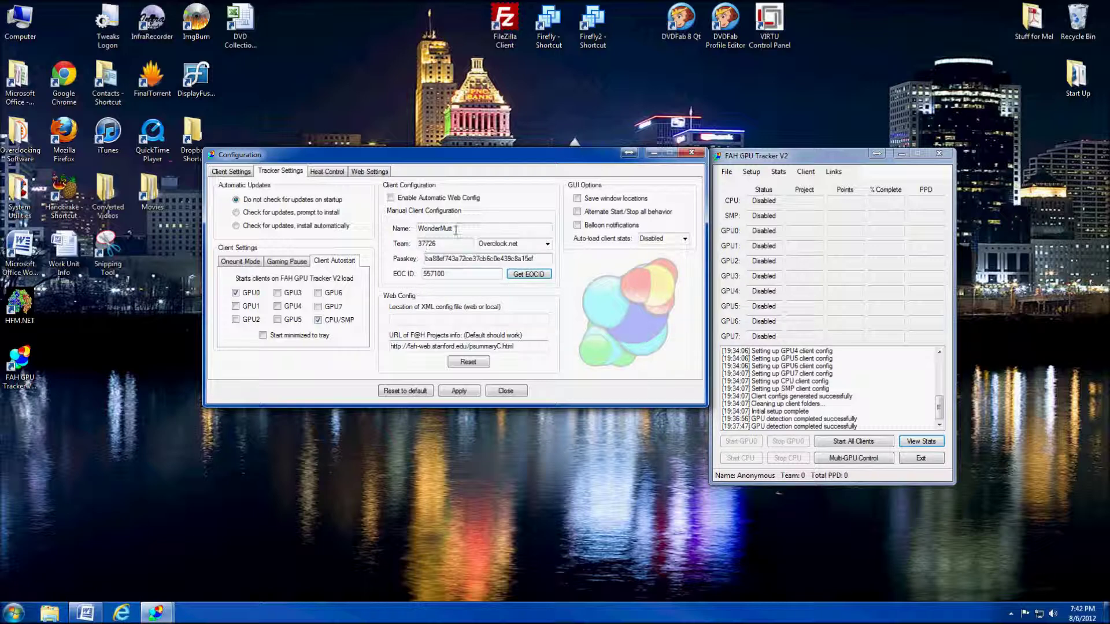